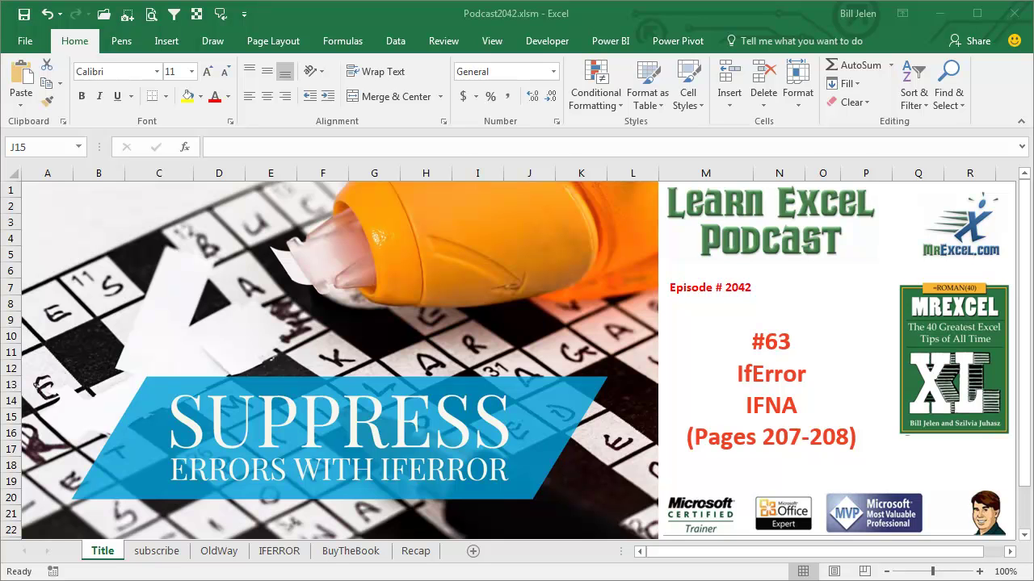
# On the OldWay sheet, open the B2 formula for editing and copy its VLOOKUP(A2,Table,4,0) part without the equals sign.
pyautogui.click(165, 556)
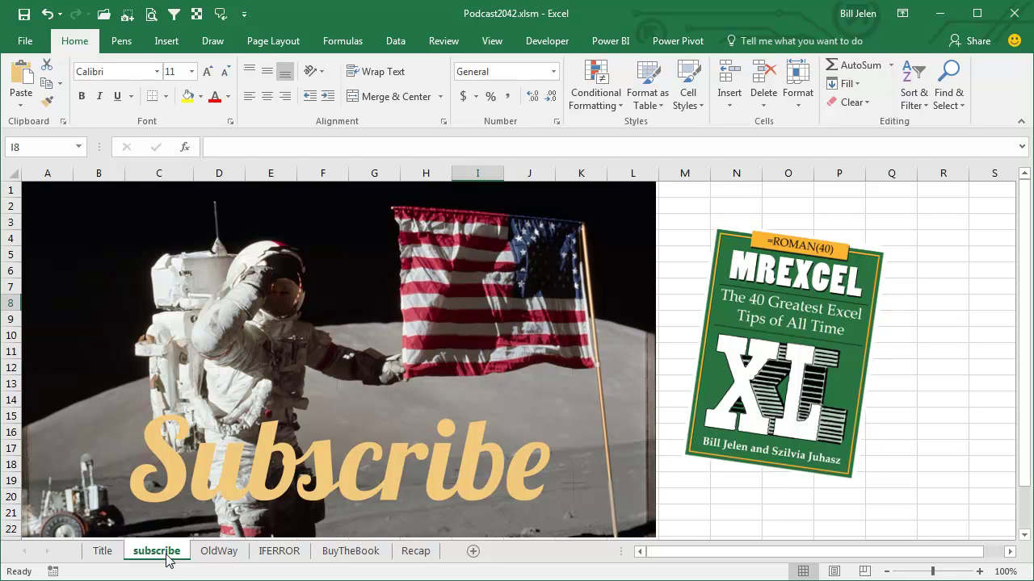
pyautogui.click(214, 557)
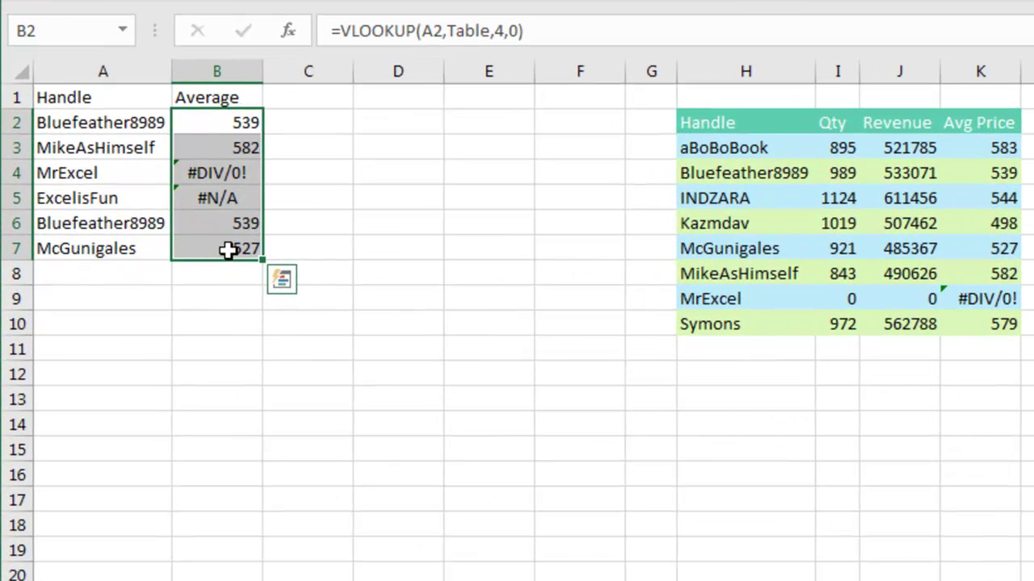
pyautogui.press('F2')
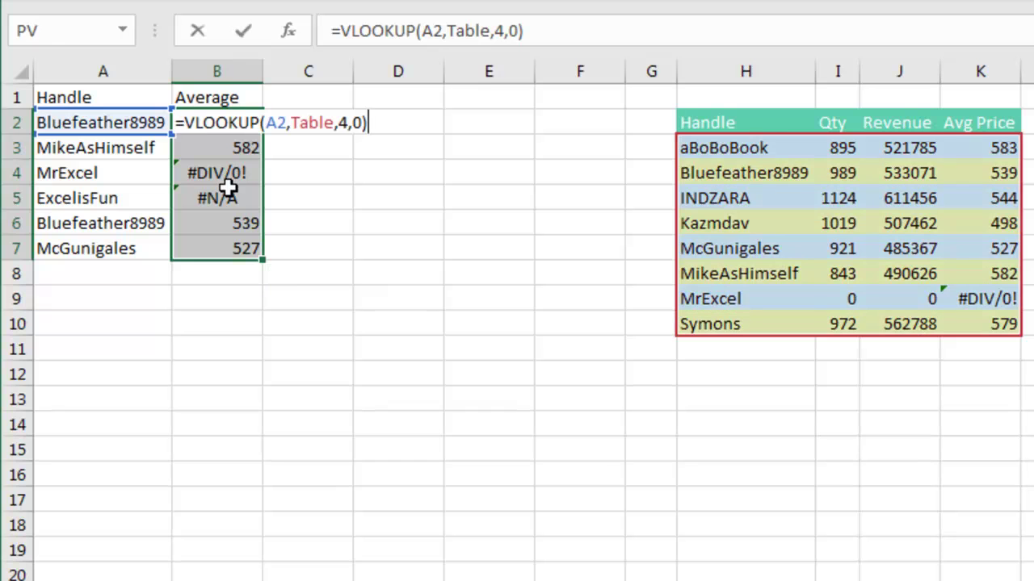
pyautogui.moveTo(182, 120); pyautogui.dragTo(399, 121)
pyautogui.hotkey('ctrl', 'c')
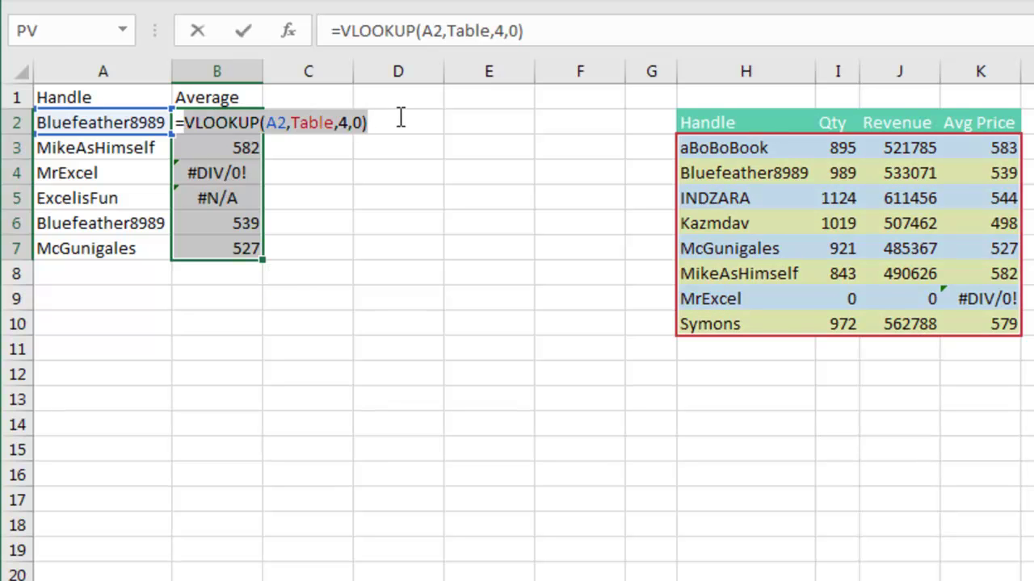
# Wrap the VLOOKUP in B2 with IF(ISNA(, adding "Not Found" as the true value and the copied VLOOKUP as the false value.
pyautogui.click(185, 121)
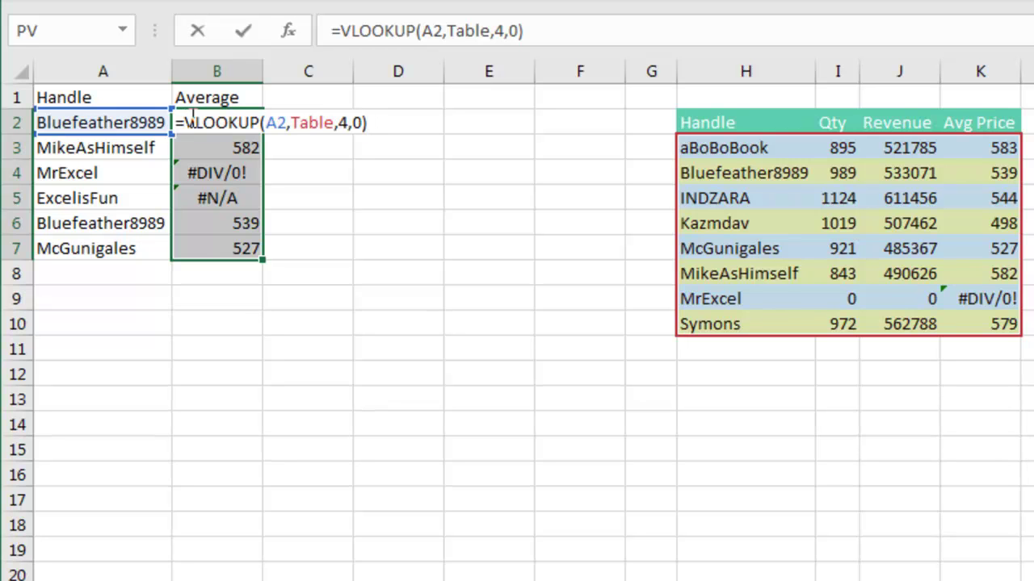
pyautogui.write('IF(ISNA(')
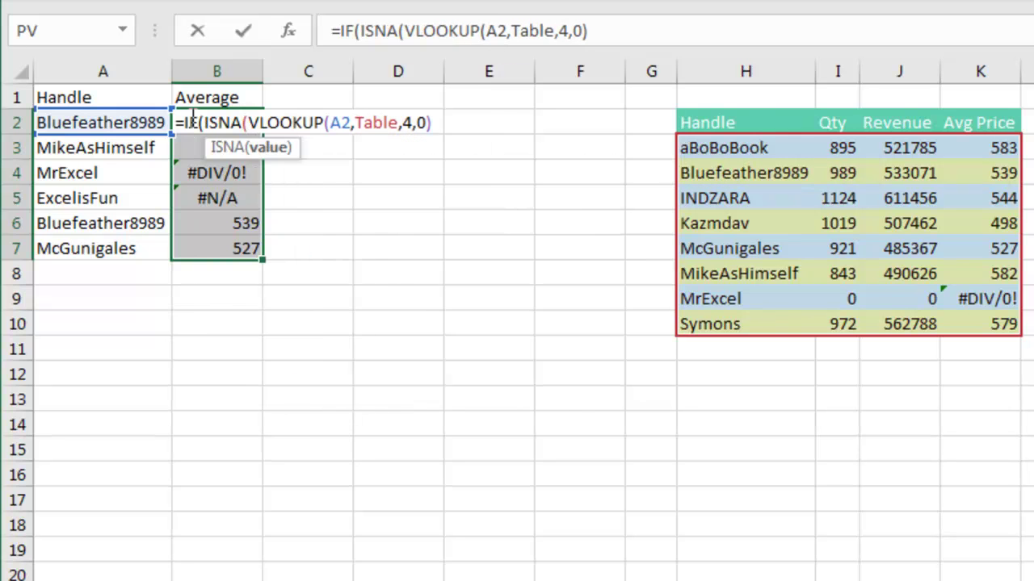
pyautogui.press('End')
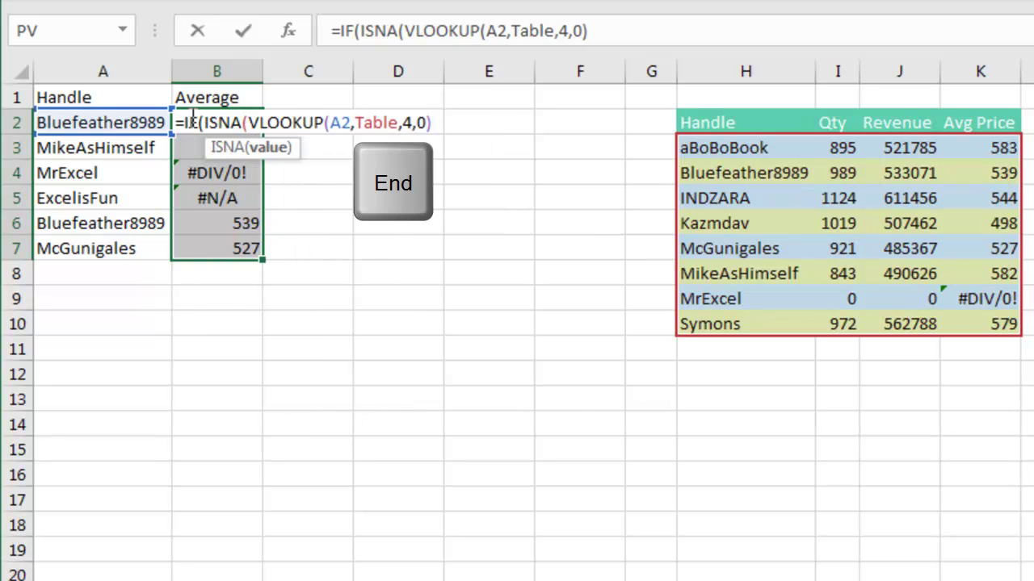
pyautogui.write(',')
pyautogui.write('"Not Fu')
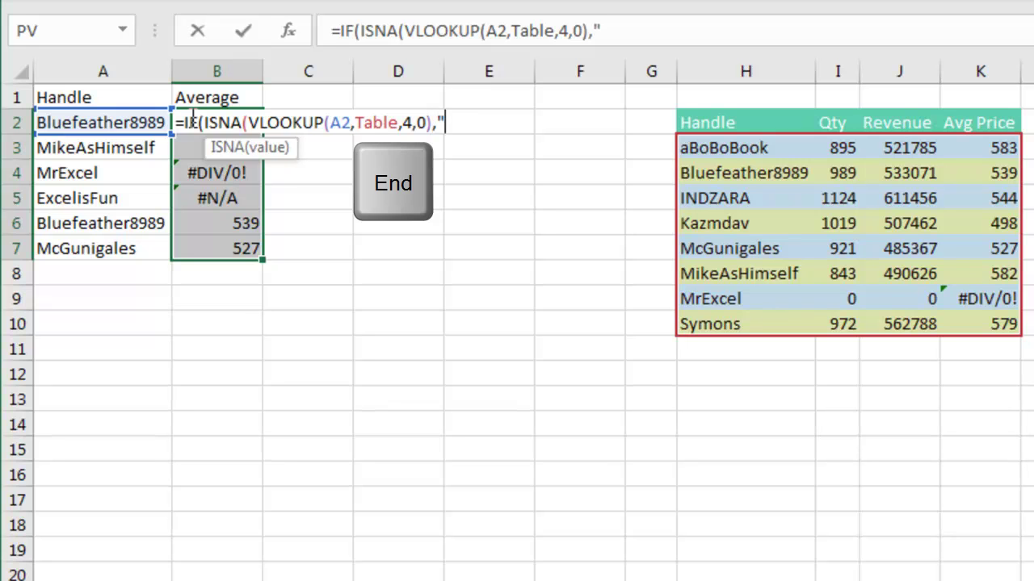
pyautogui.press('BackSpace')
pyautogui.write('ound",')
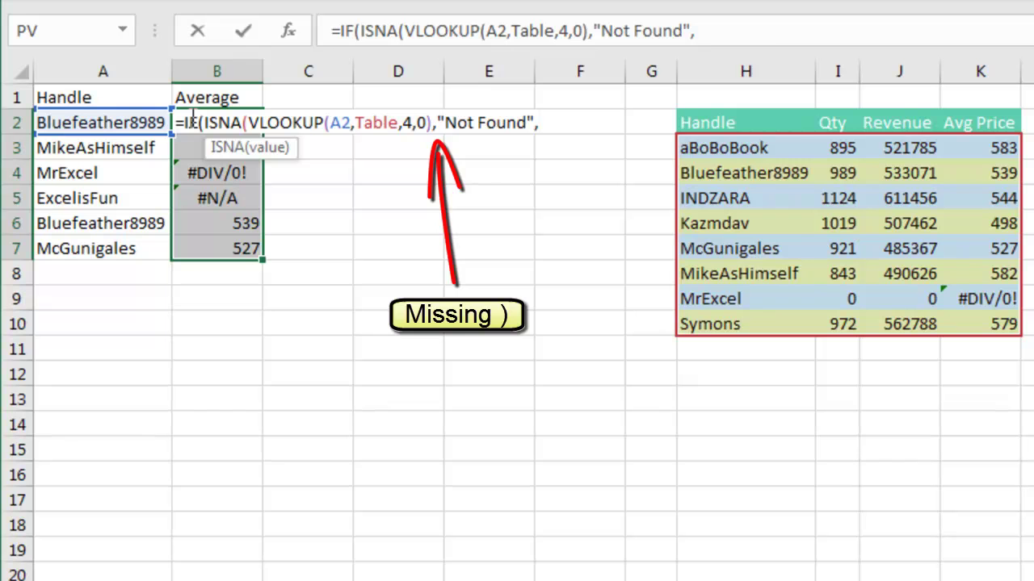
pyautogui.hotkey('ctrl', 'v')
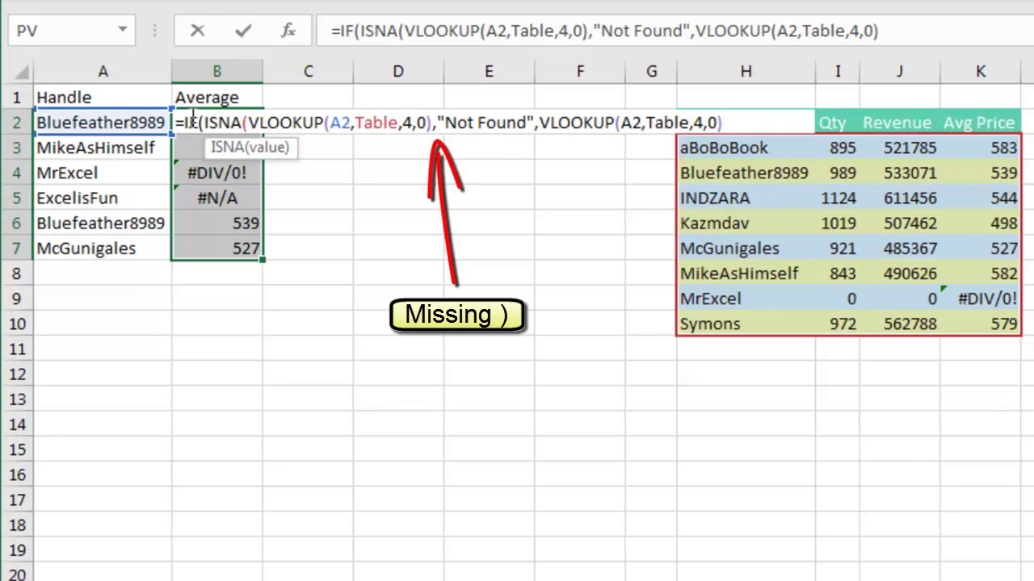
pyautogui.write(')')
pyautogui.press('Return')
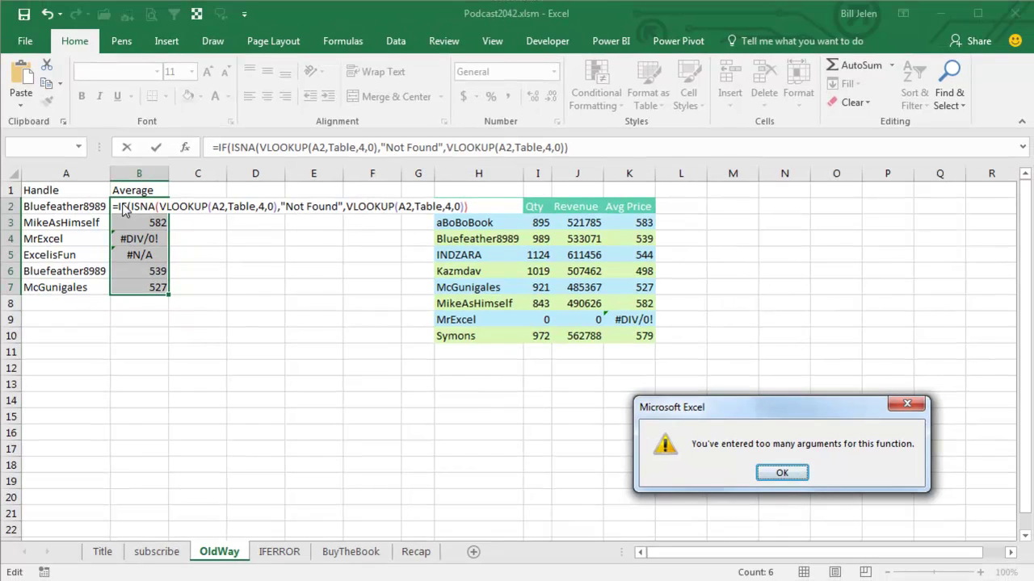
# Insert the missing ISNA closing parenthesis after the first VLOOKUP and enter the corrected formula in all of B2:B7.
pyautogui.press('Return')
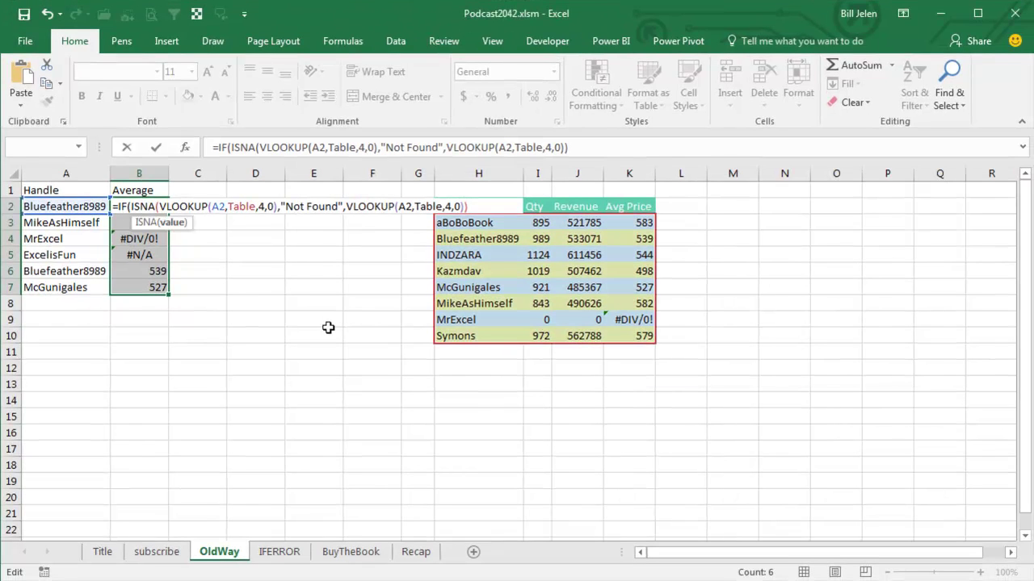
pyautogui.write(')')
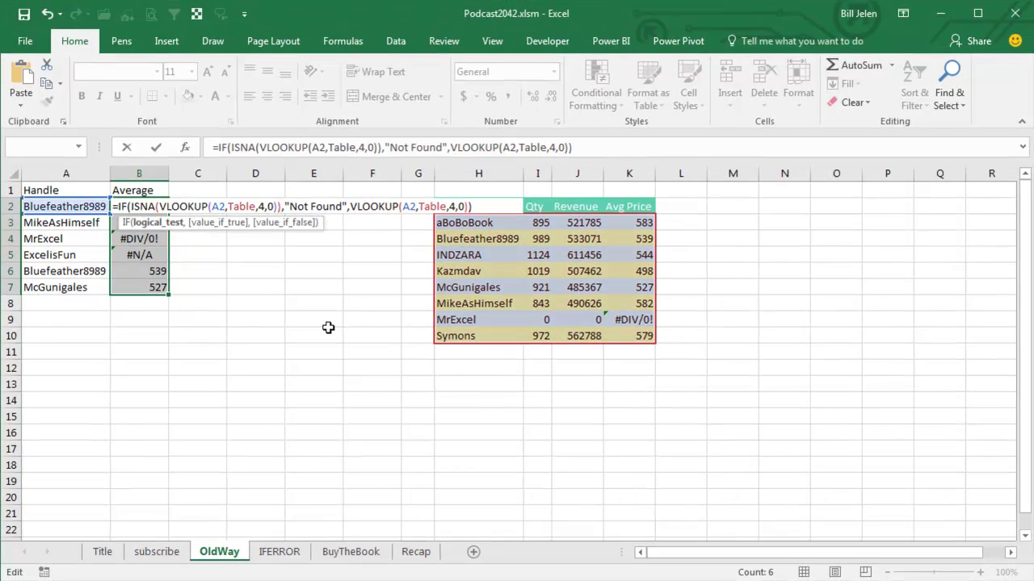
pyautogui.hotkey('ctrl', 'Return')
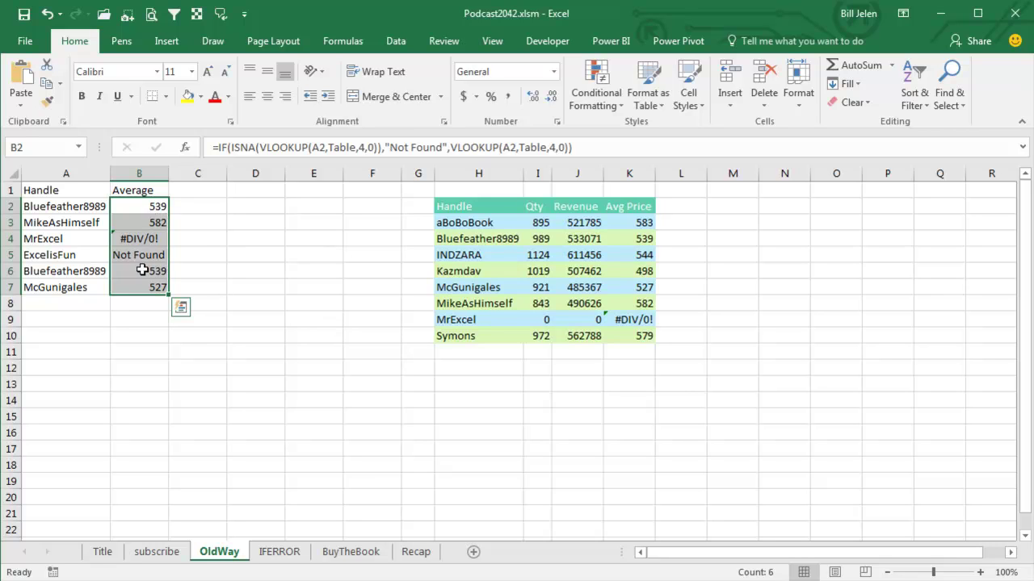
pyautogui.press('F2')
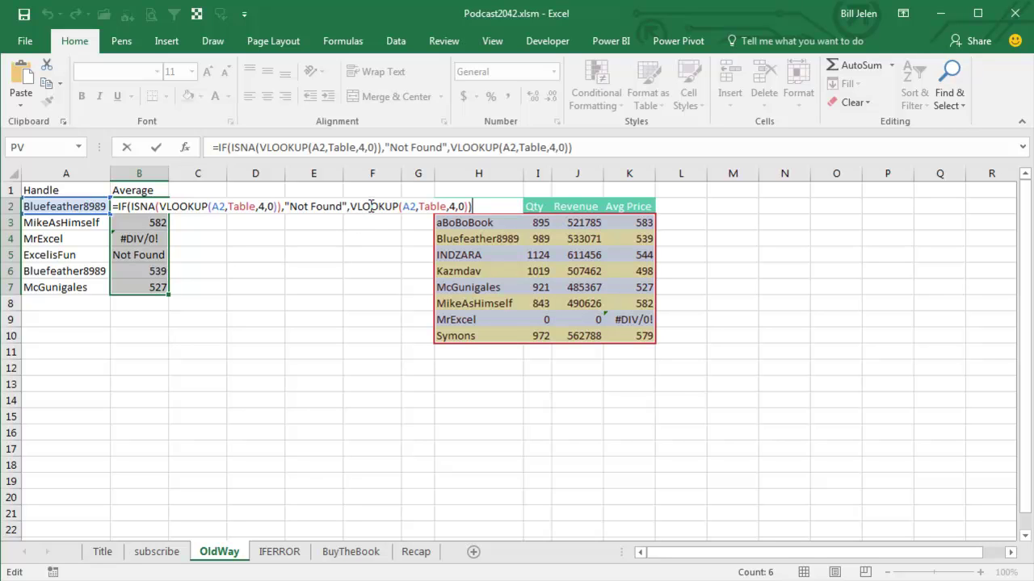
pyautogui.hotkey('ctrl', 'Return')
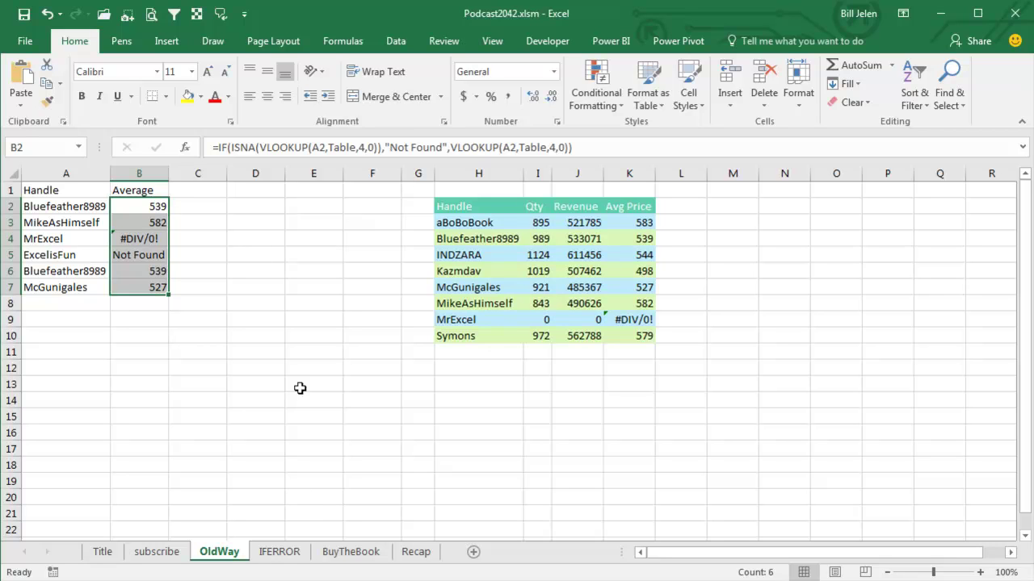
# On the IFERROR sheet, wrap the Average lookup as IFERROR(VLOOKUP(A2,Table,4,0),"Not Found") and enter it in all of B2:B7.
pyautogui.click(288, 556)
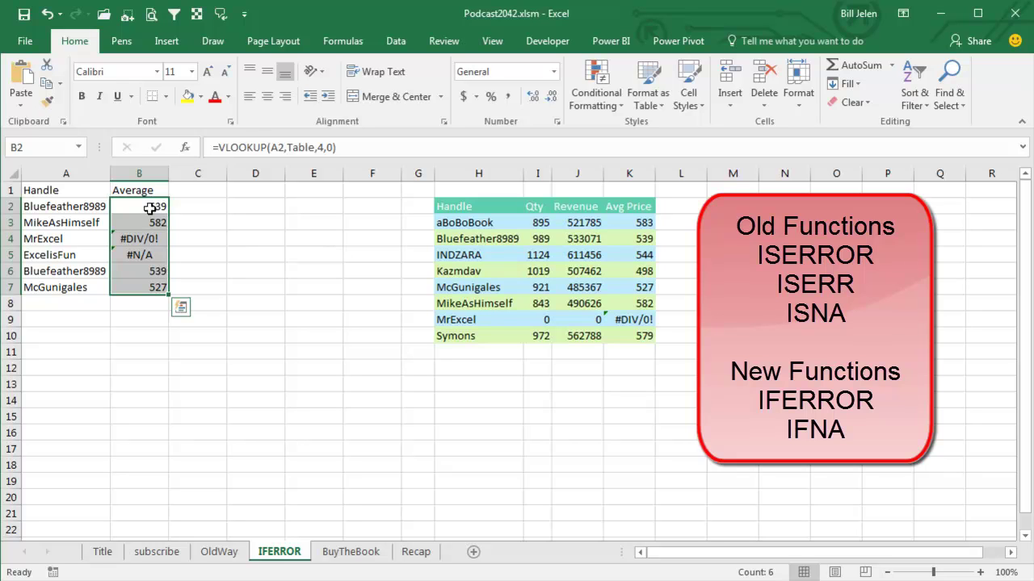
pyautogui.doubleClick(151, 208)
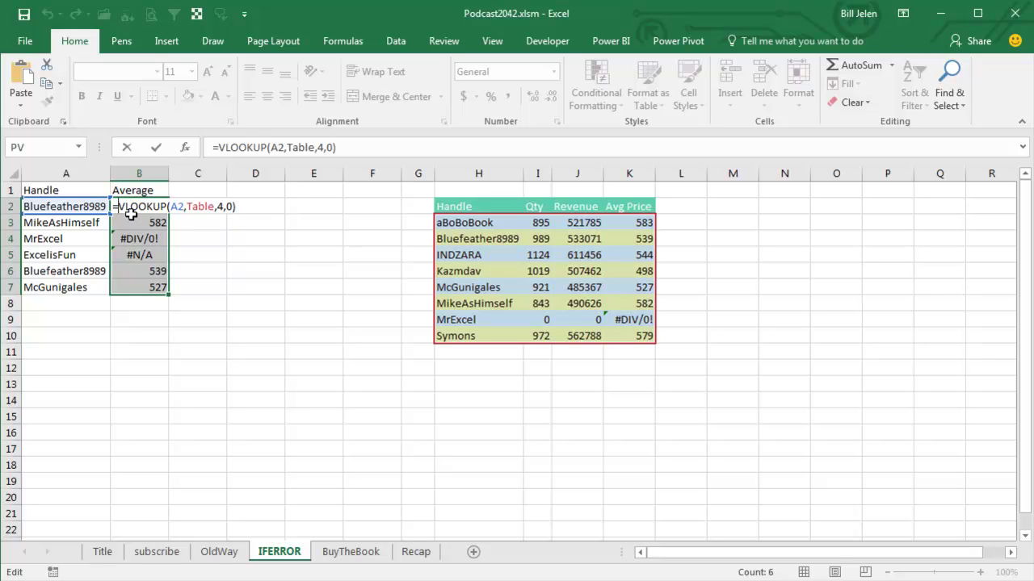
pyautogui.write('IFERROR(')
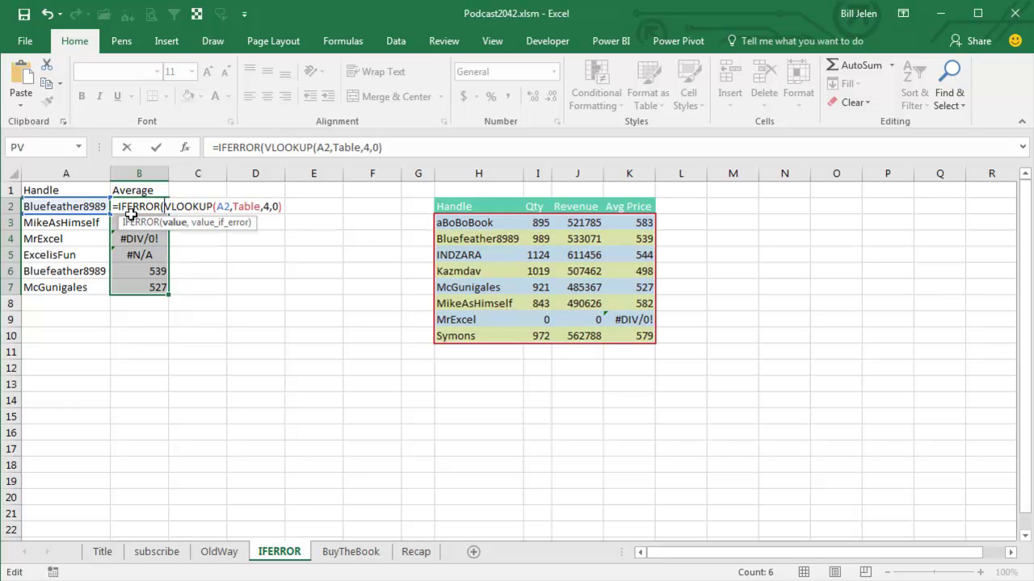
pyautogui.press('End')
pyautogui.write(',"')
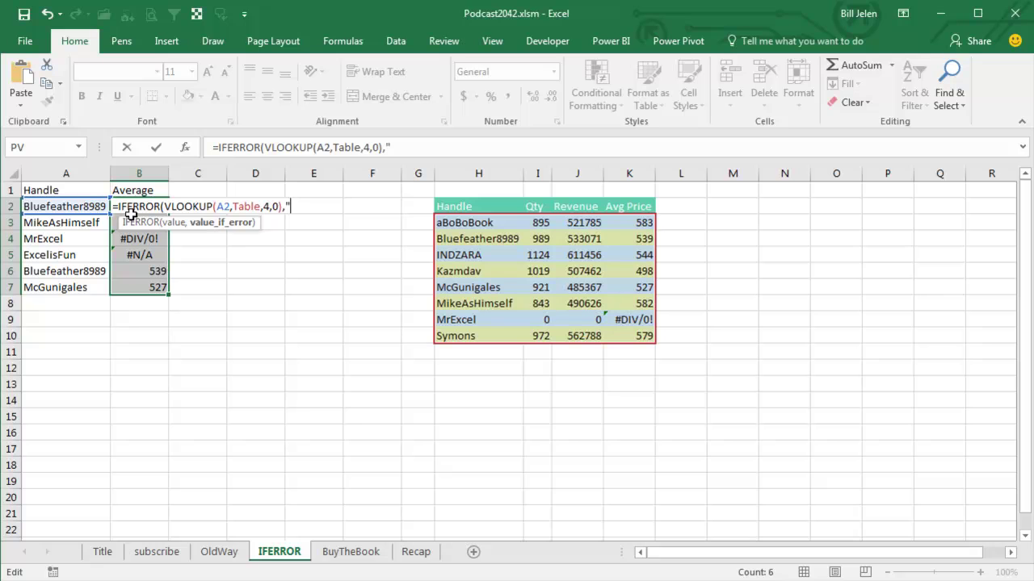
pyautogui.write('Not Found")')
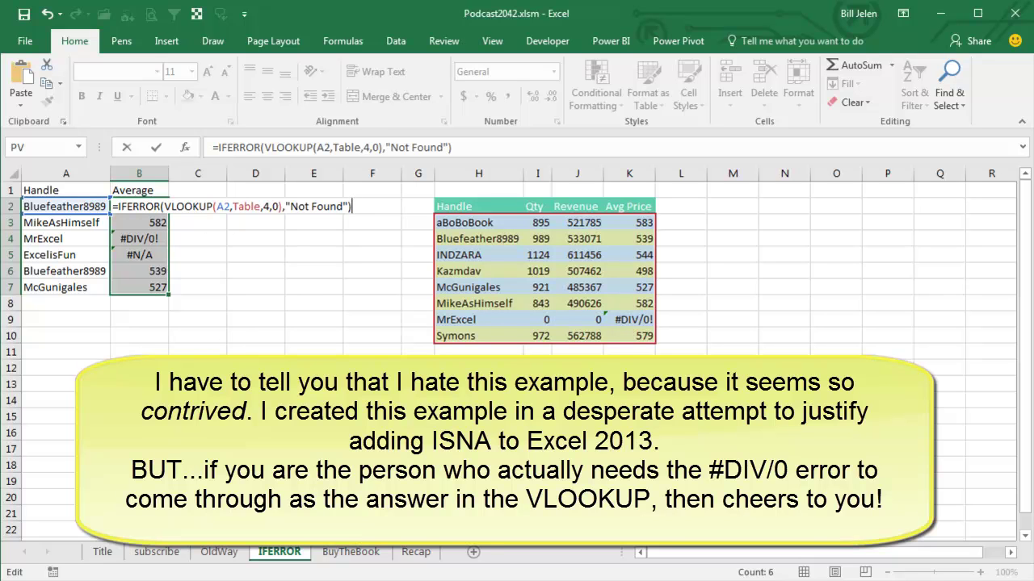
pyautogui.hotkey('ctrl', 'Return')
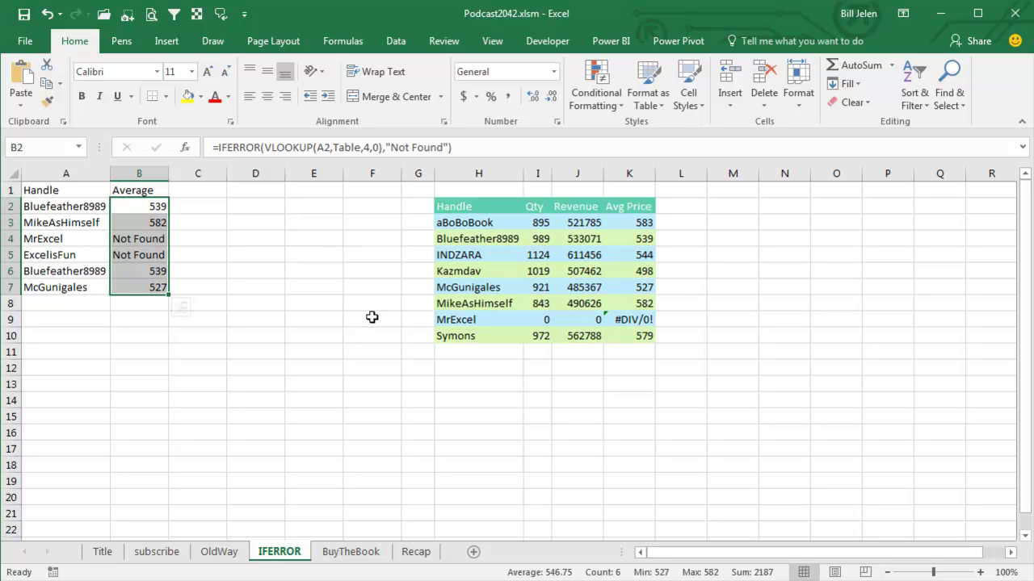
# Try replacing IFERROR with IFNA in the Average lookup formulas of B2:B7.
pyautogui.press('F2')
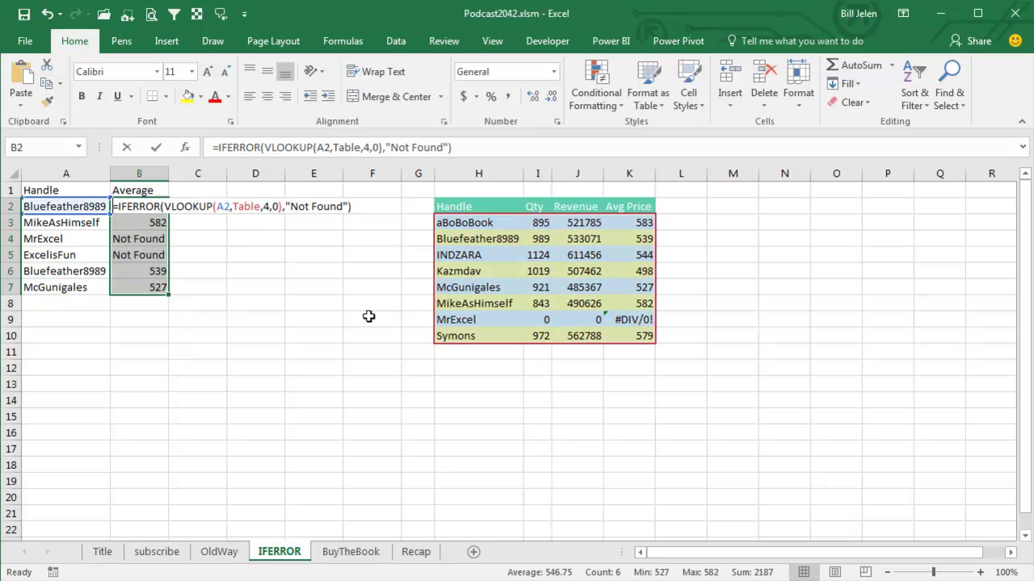
pyautogui.click(130, 206)
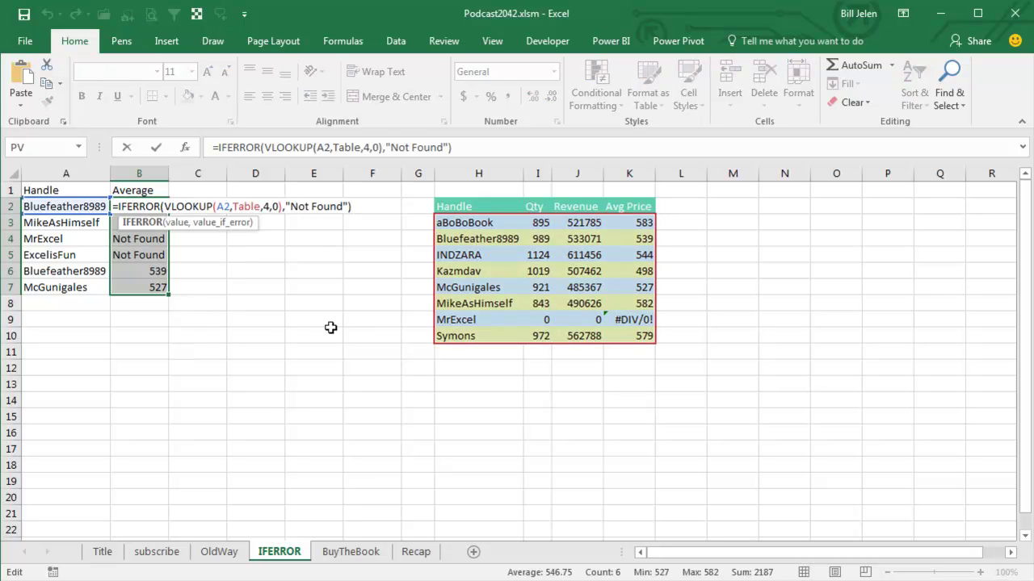
pyautogui.press('Delete')
pyautogui.press('Delete')
pyautogui.press('Delete')
pyautogui.press('Delete')
pyautogui.press('Delete')
pyautogui.write('NA')
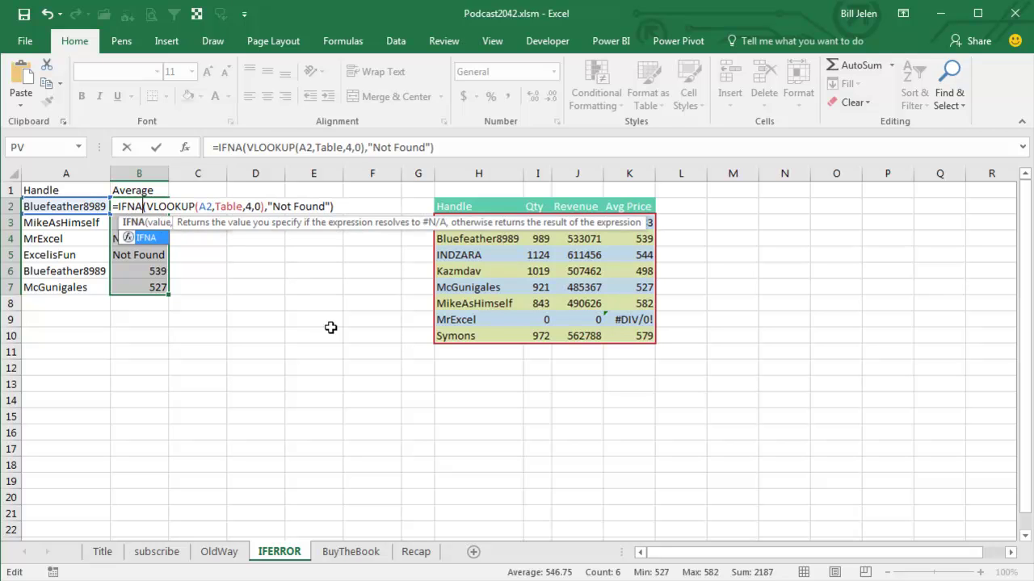
pyautogui.hotkey('ctrl', 'Return')
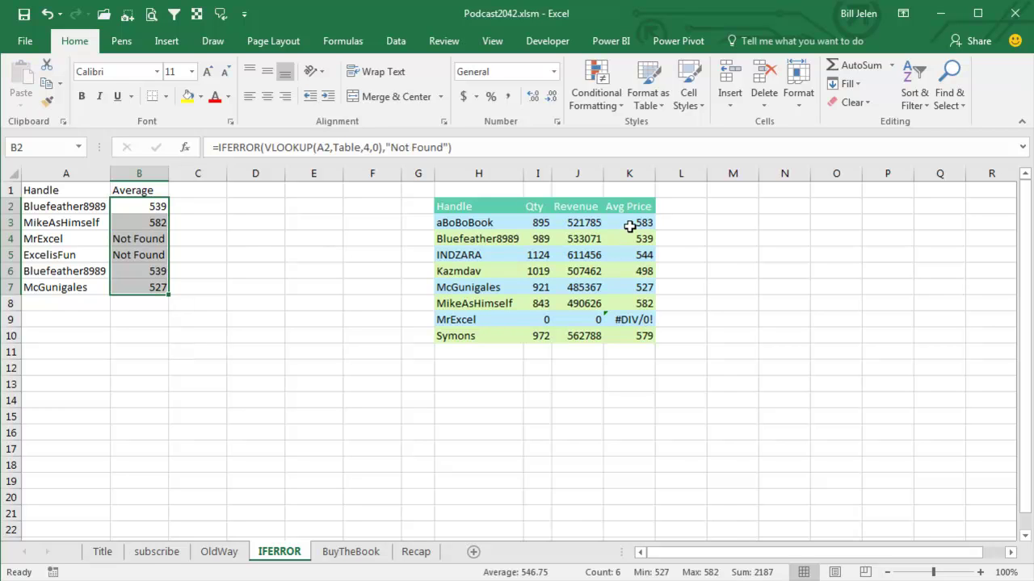
# Wrap the Avg Price formula in K3 with IFERROR so it reads =IFERROR(J3/I3,"n.m.").
pyautogui.click(629, 226)
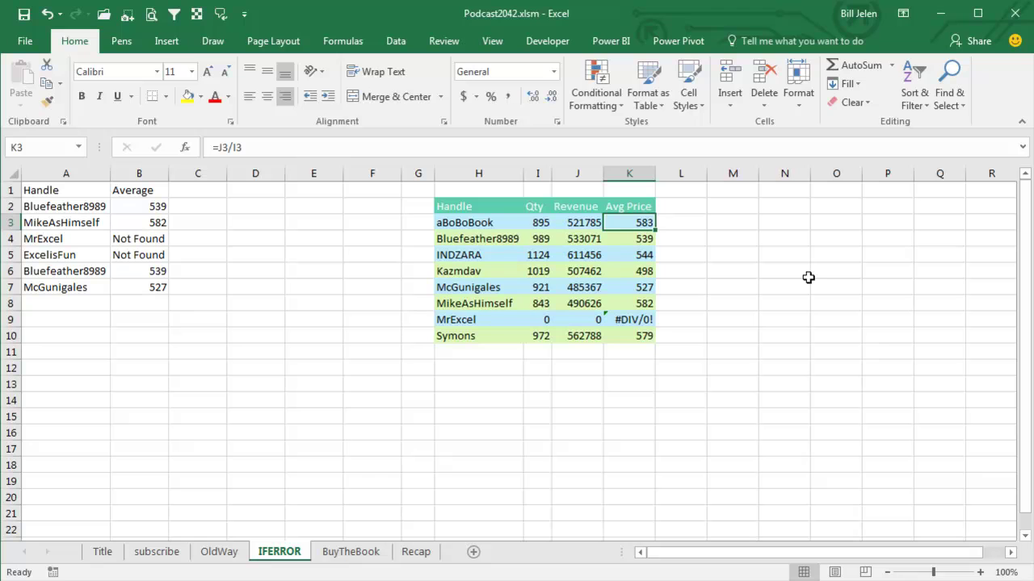
pyautogui.press('F2')
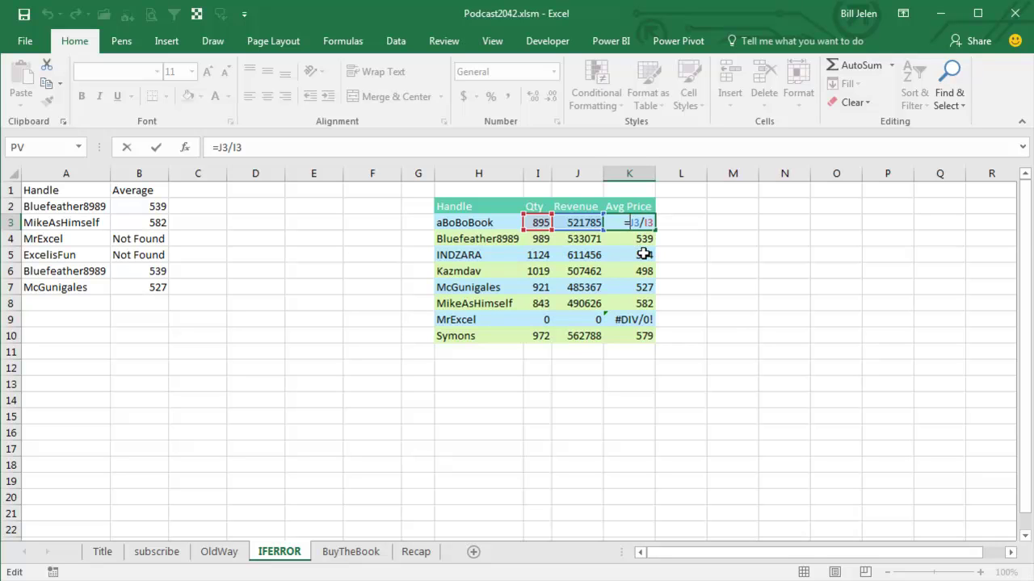
pyautogui.write('iferr')
pyautogui.press('Tab')
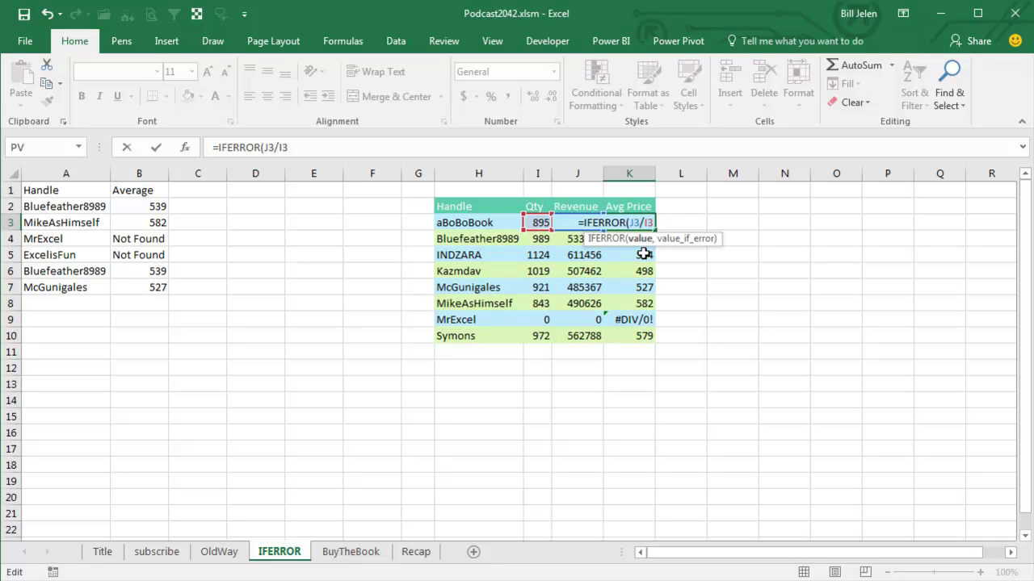
pyautogui.write(',')
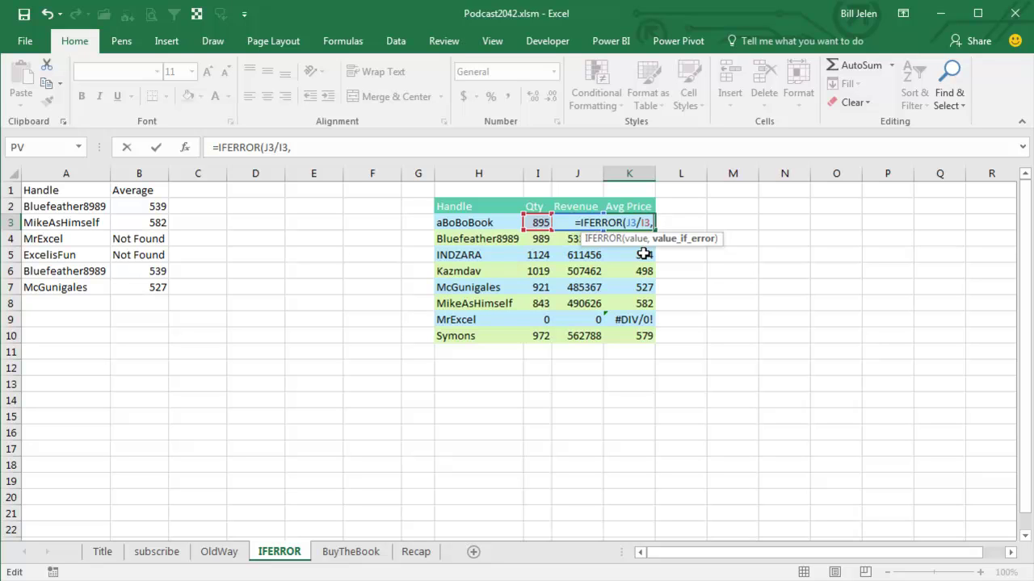
pyautogui.write('"n.m')
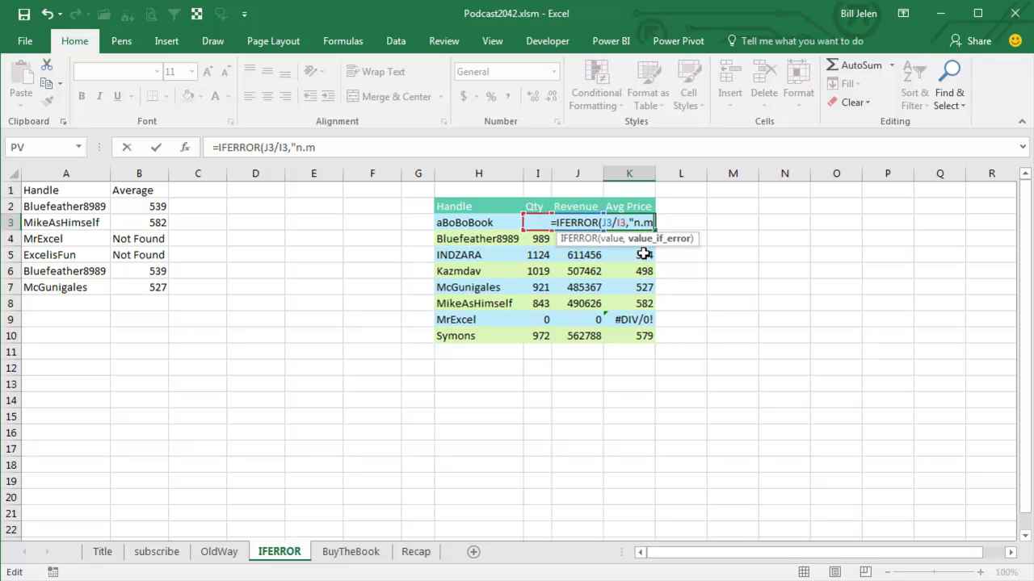
pyautogui.write('."')
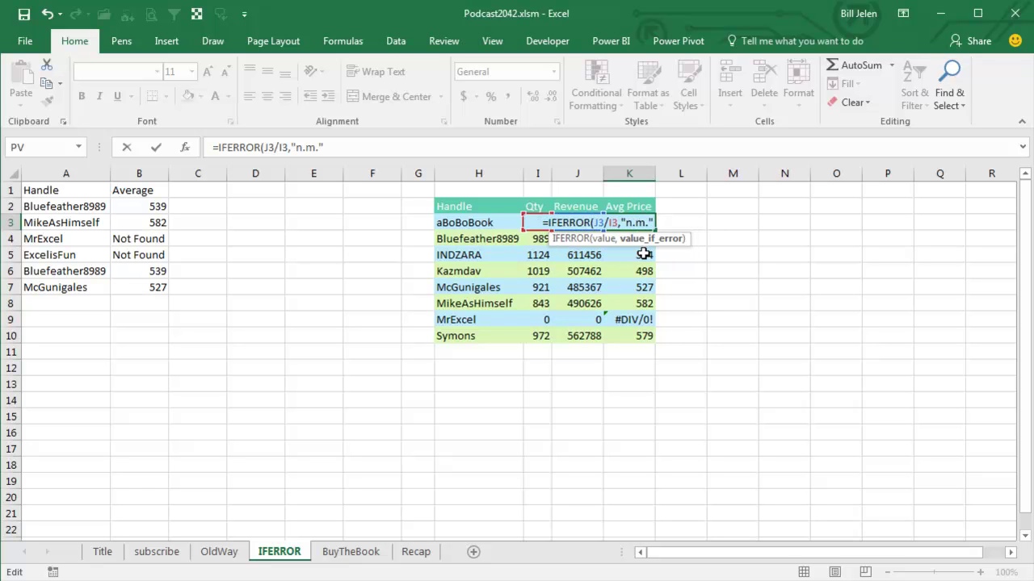
pyautogui.write(')')
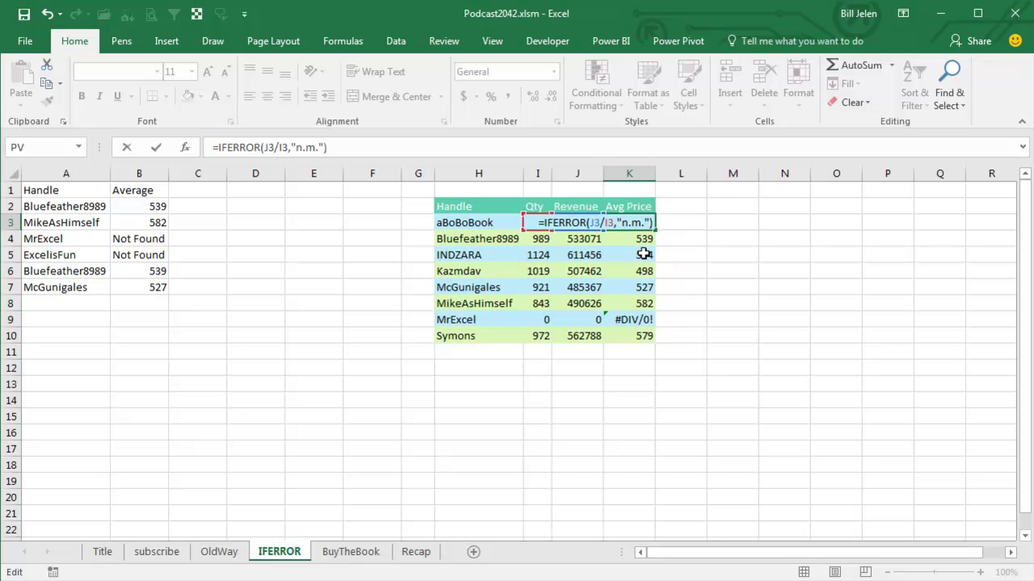
pyautogui.press('Return')
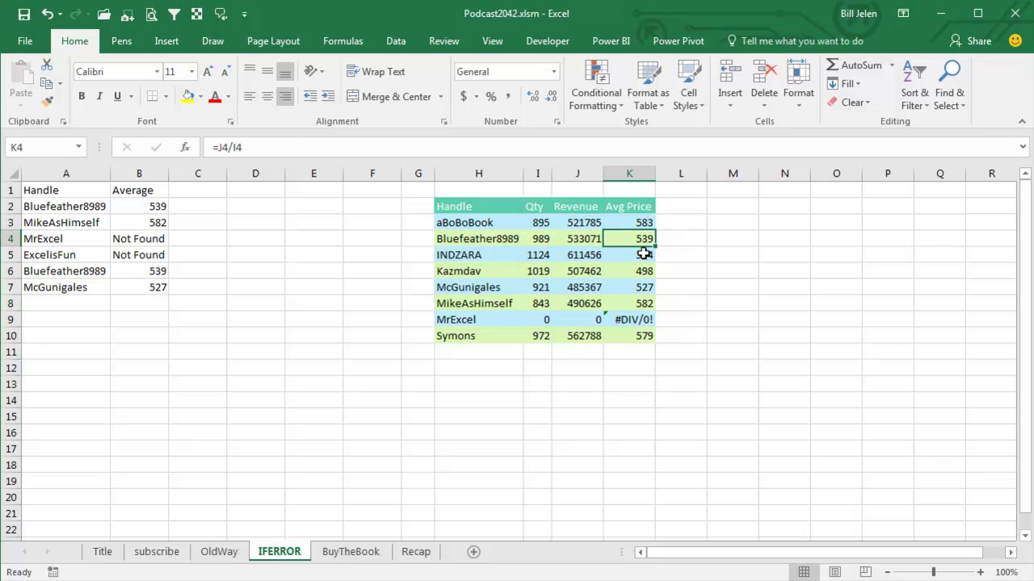
# Copy the K3 formula and paste it as formulas only down the Avg Price column through K10.
pyautogui.press('Up')
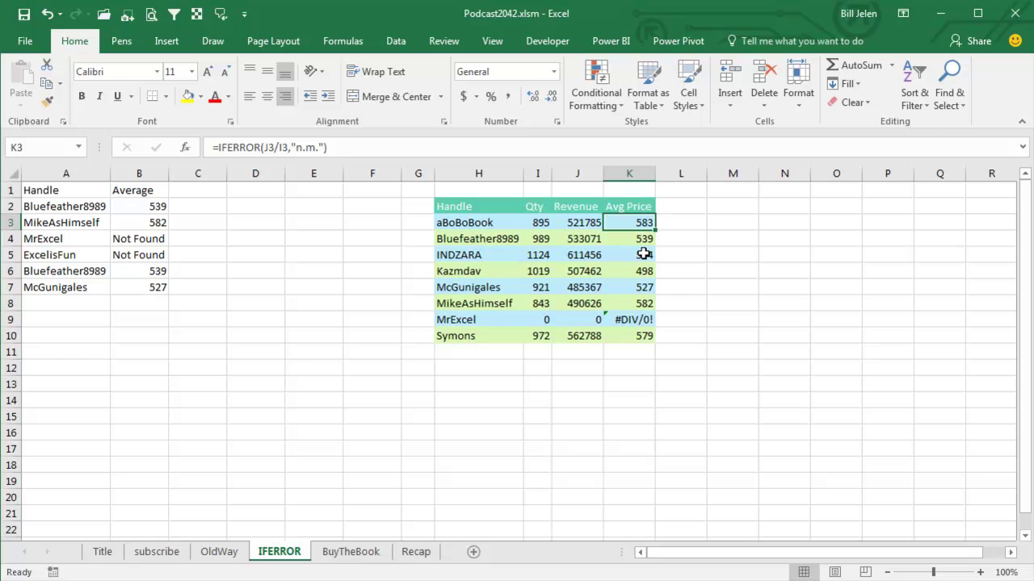
pyautogui.hotkey('ctrl', 'c')
pyautogui.hotkey('ctrl', 'shift', 'Down')
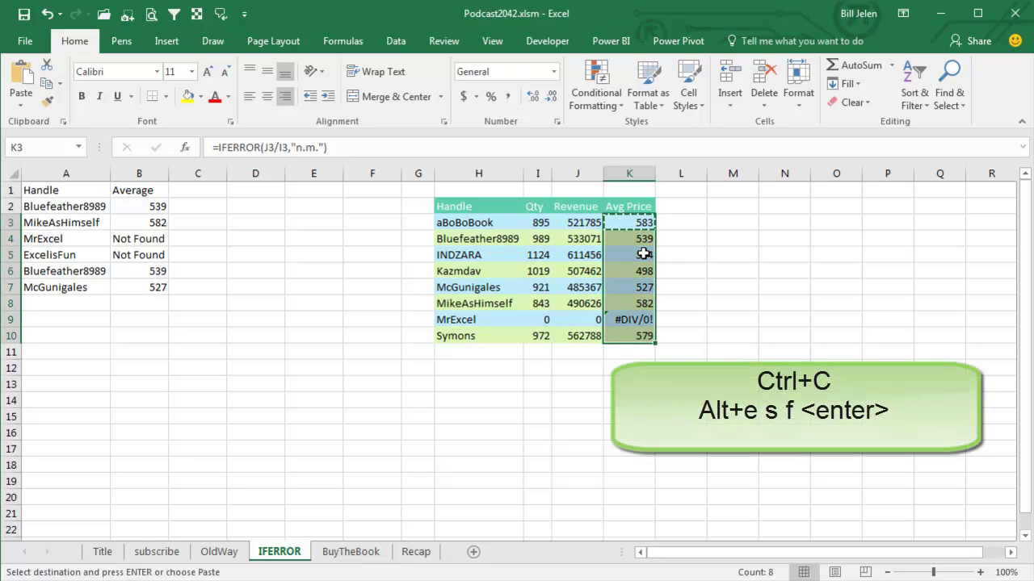
pyautogui.hotkey('alt', 'e')
pyautogui.press('s')
pyautogui.press('f')
pyautogui.press('Return')
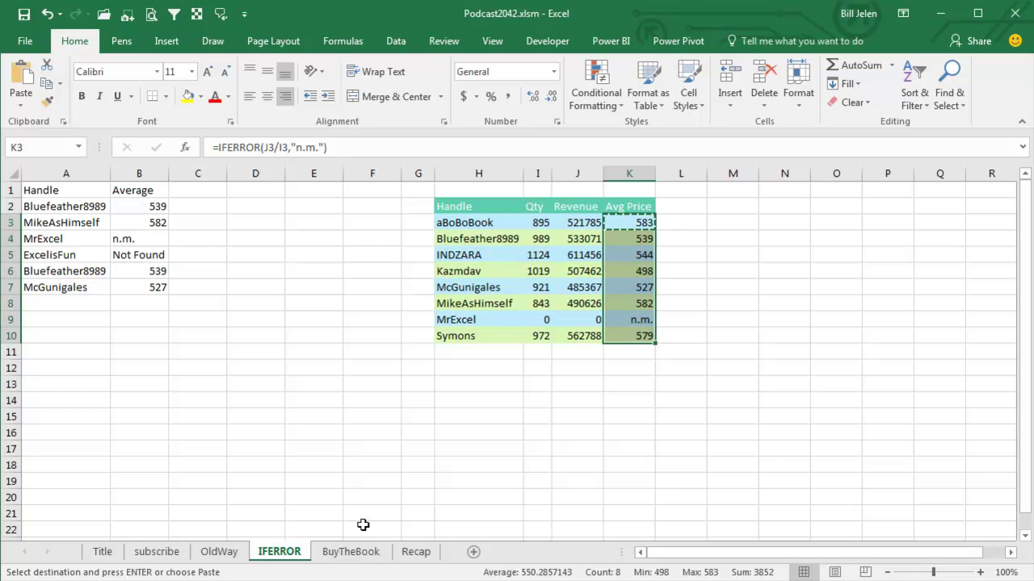
# Open the BuyTheBook sheet.
pyautogui.click(368, 552)
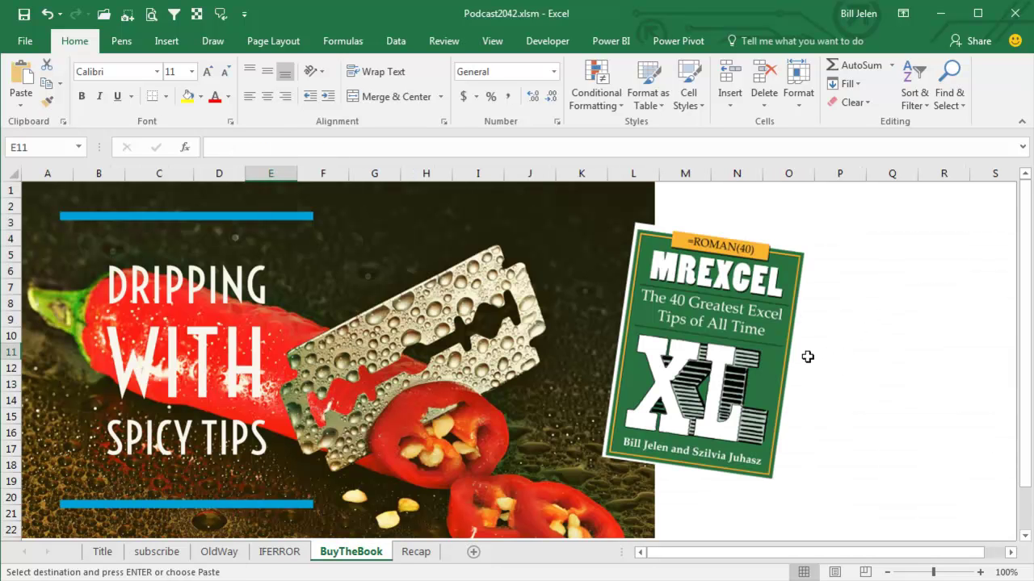